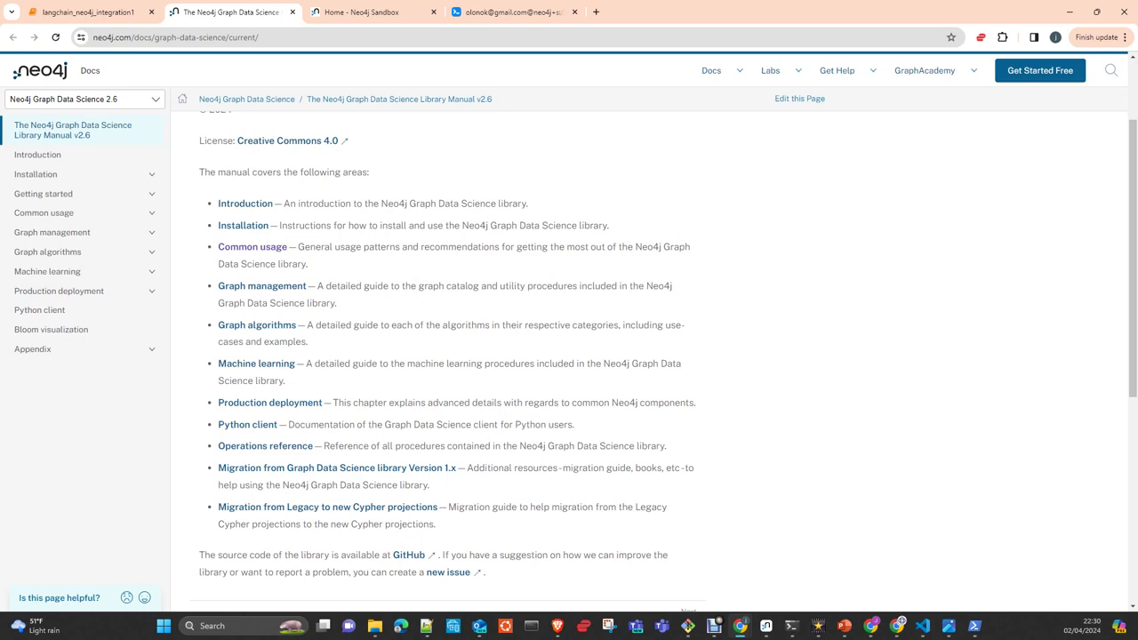
# Switch to the Brave window showing Neo4j Sandbox, select the Graph Data Science project template, and return to Chrome.
pyautogui.click(557, 626)
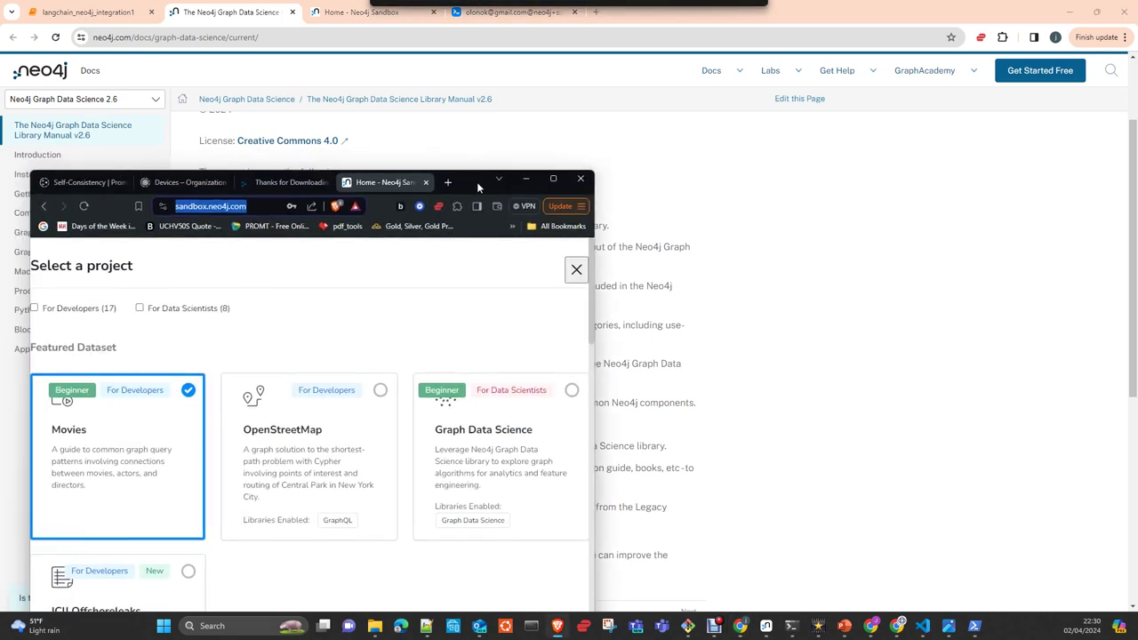
pyautogui.click(552, 180)
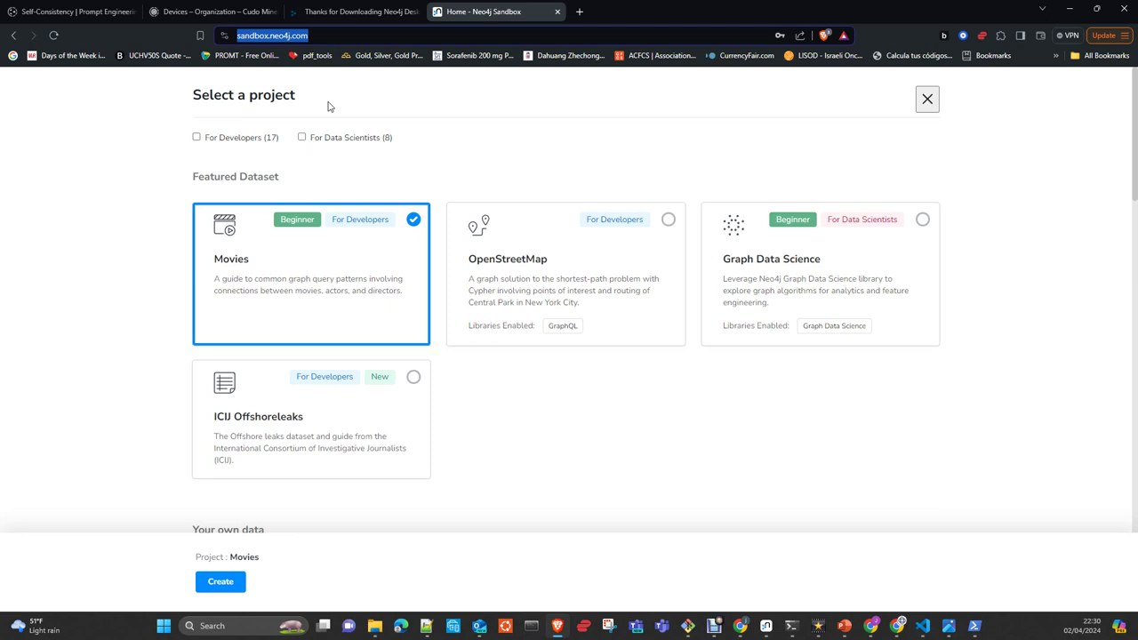
pyautogui.click(849, 280)
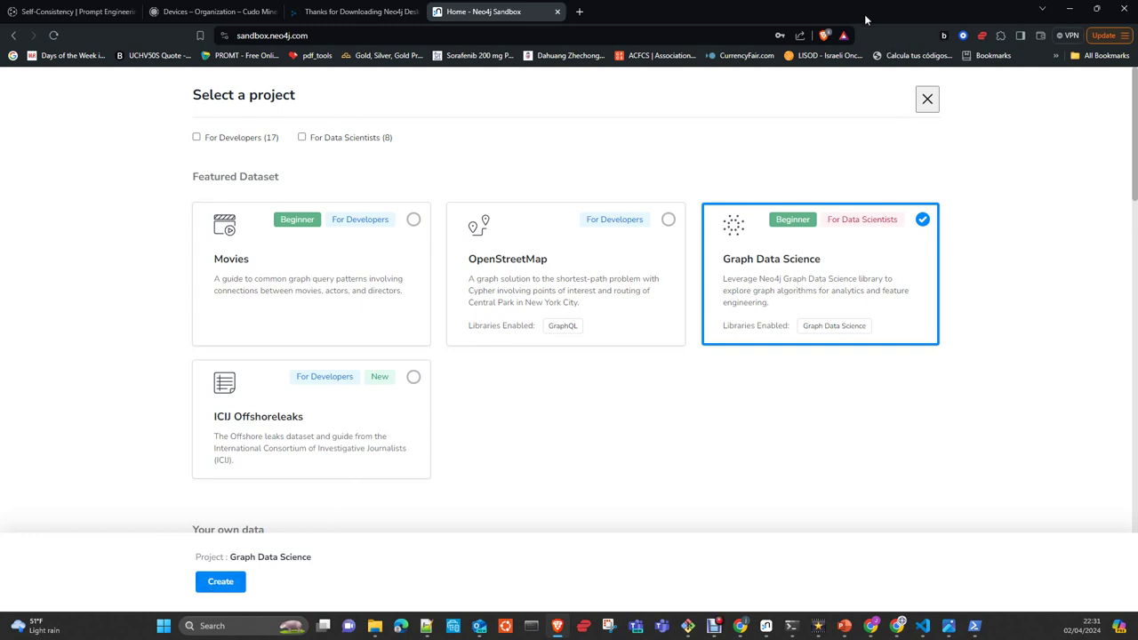
pyautogui.moveTo(867, 15); pyautogui.dragTo(5, 125)
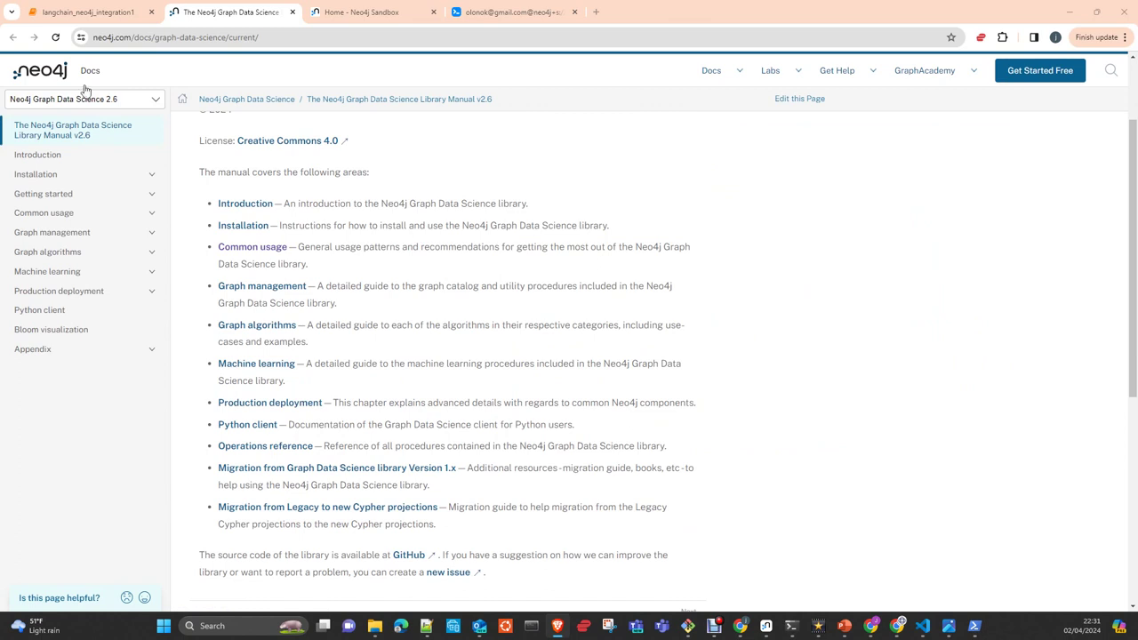
# Expand the Graph Data Science project in Neo4j Sandbox and review its actions and connection details.
pyautogui.click(378, 16)
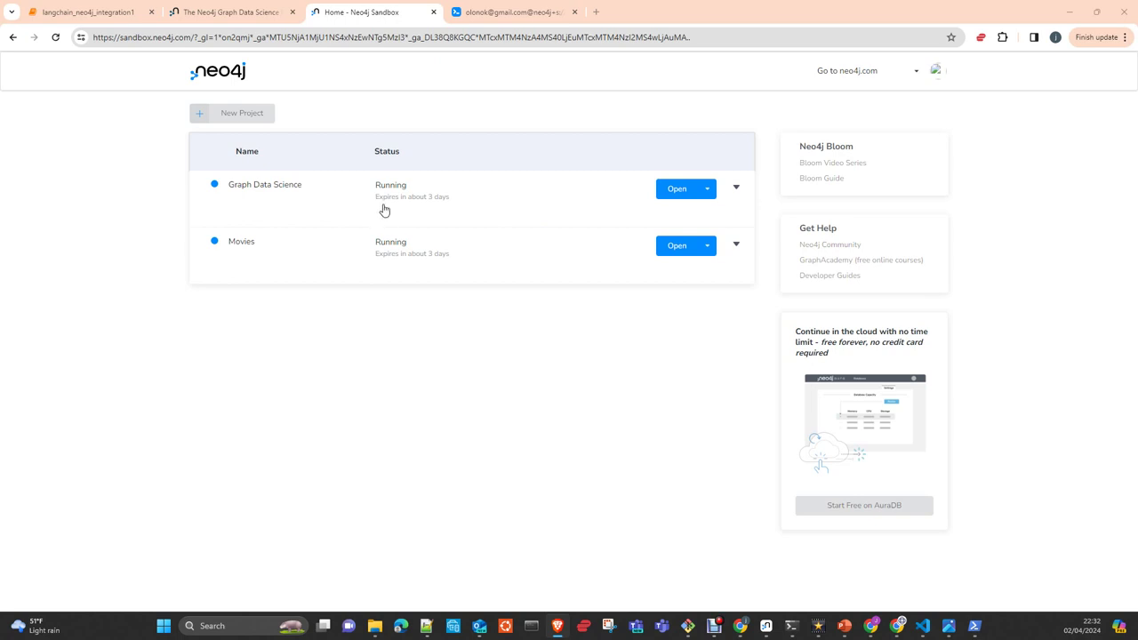
pyautogui.click(491, 206)
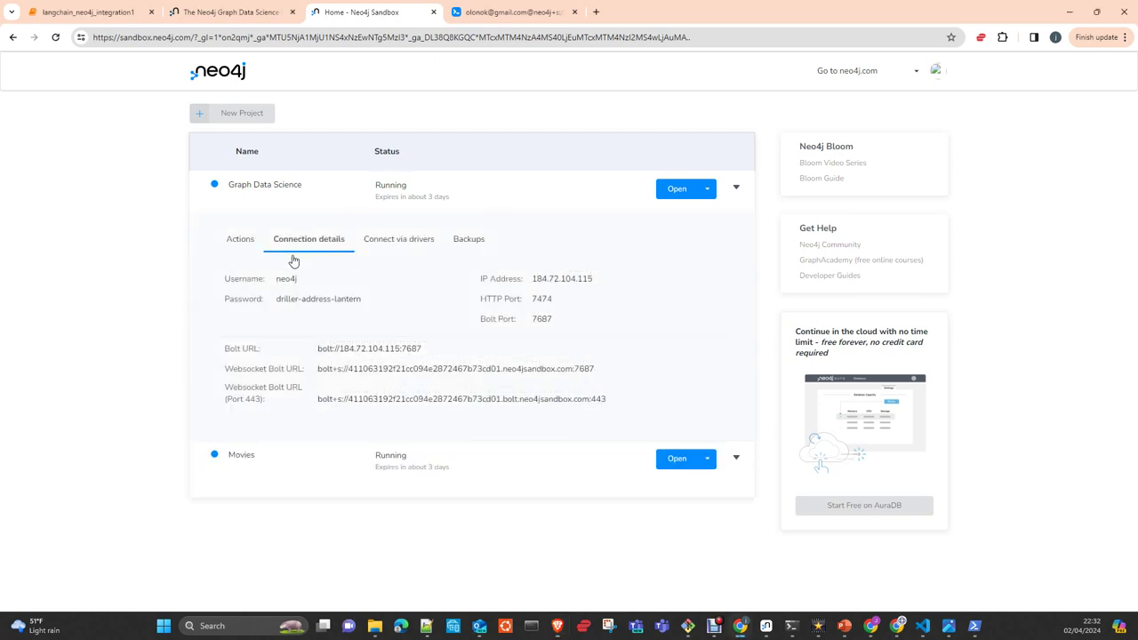
pyautogui.click(237, 246)
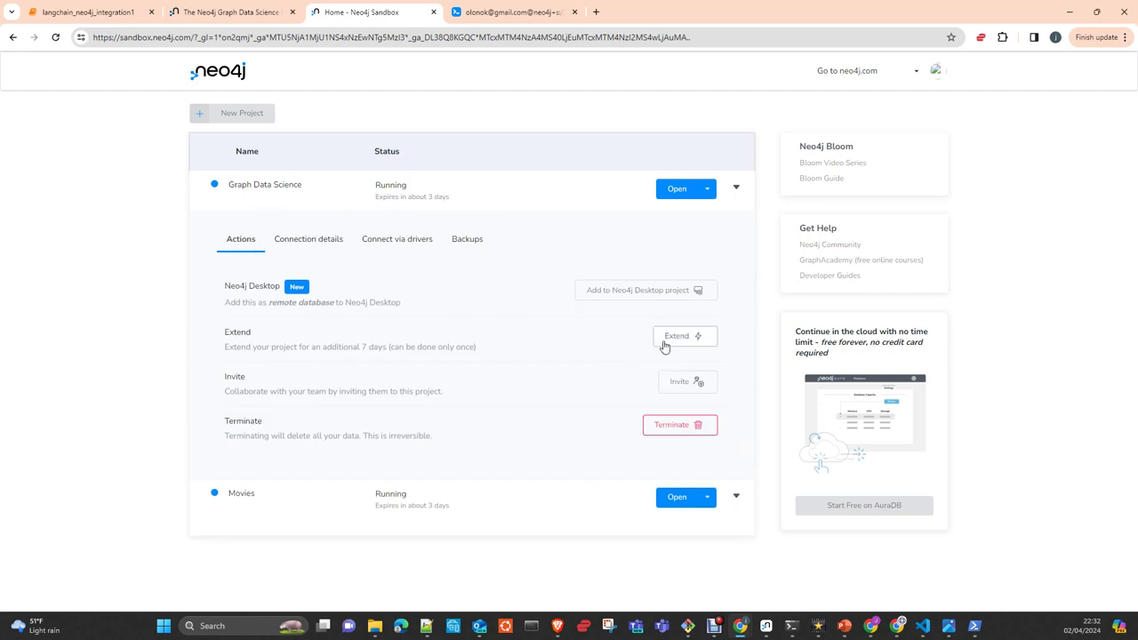
pyautogui.click(317, 247)
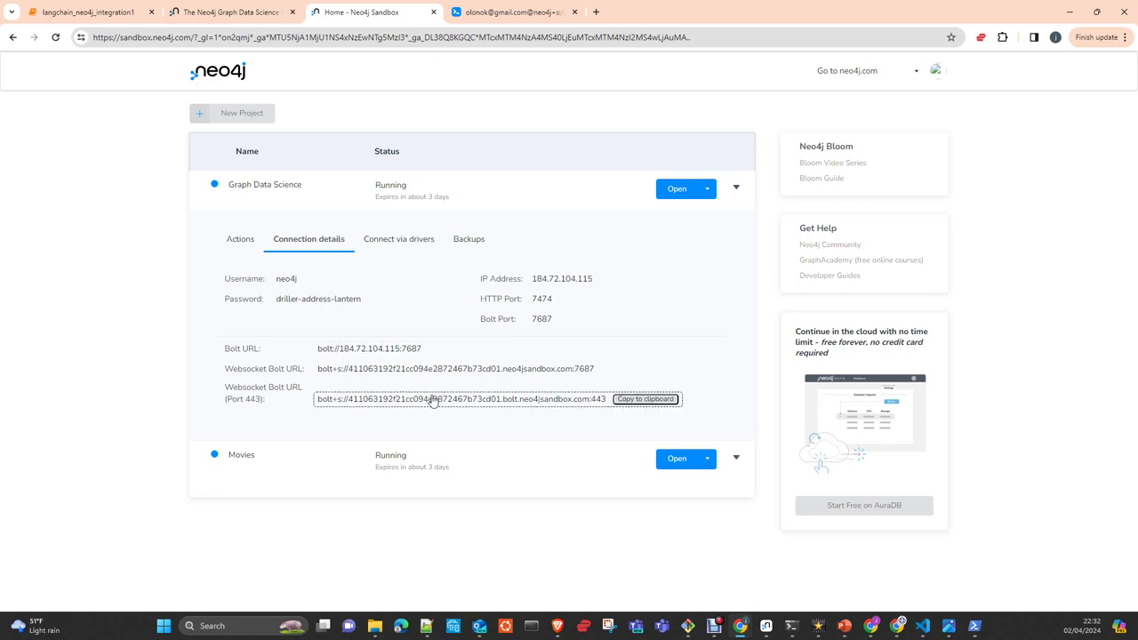
# Read through the JavaScript driver code for connecting to the Graph Data Science project.
pyautogui.click(394, 255)
pyautogui.scroll(-3, 693, 551)
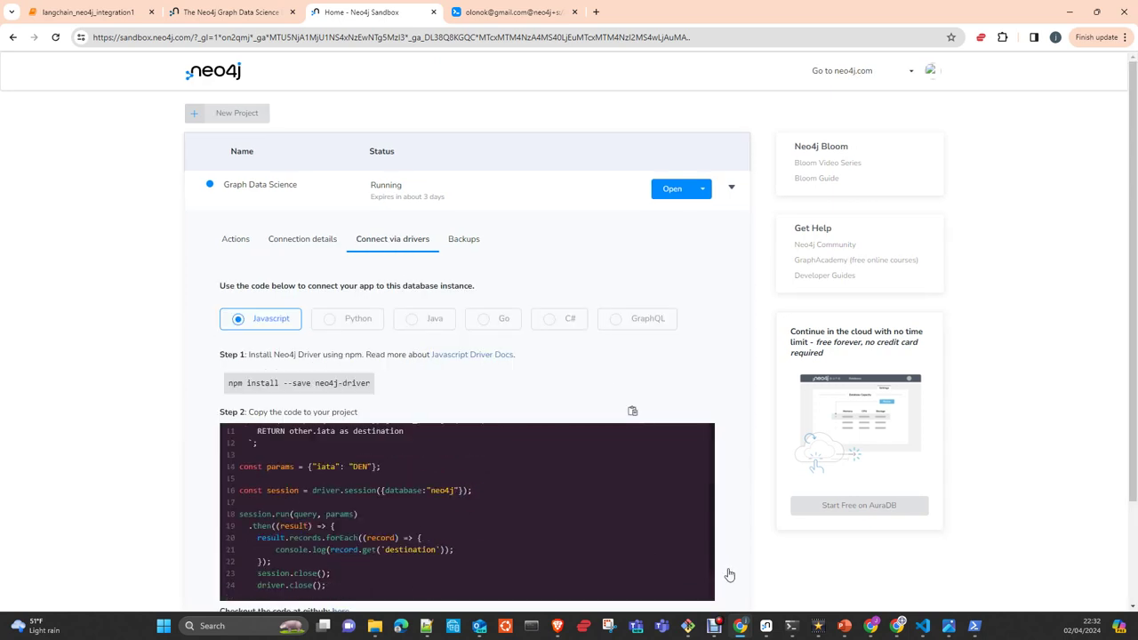
pyautogui.scroll(3, 534, 533)
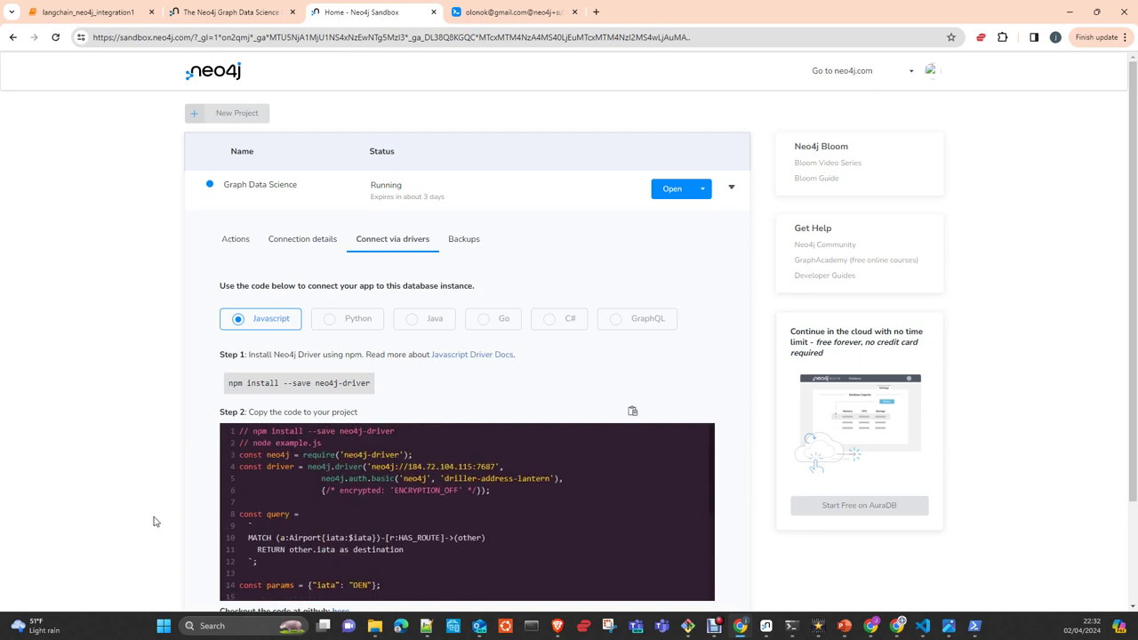
pyautogui.scroll(-1, 155, 521)
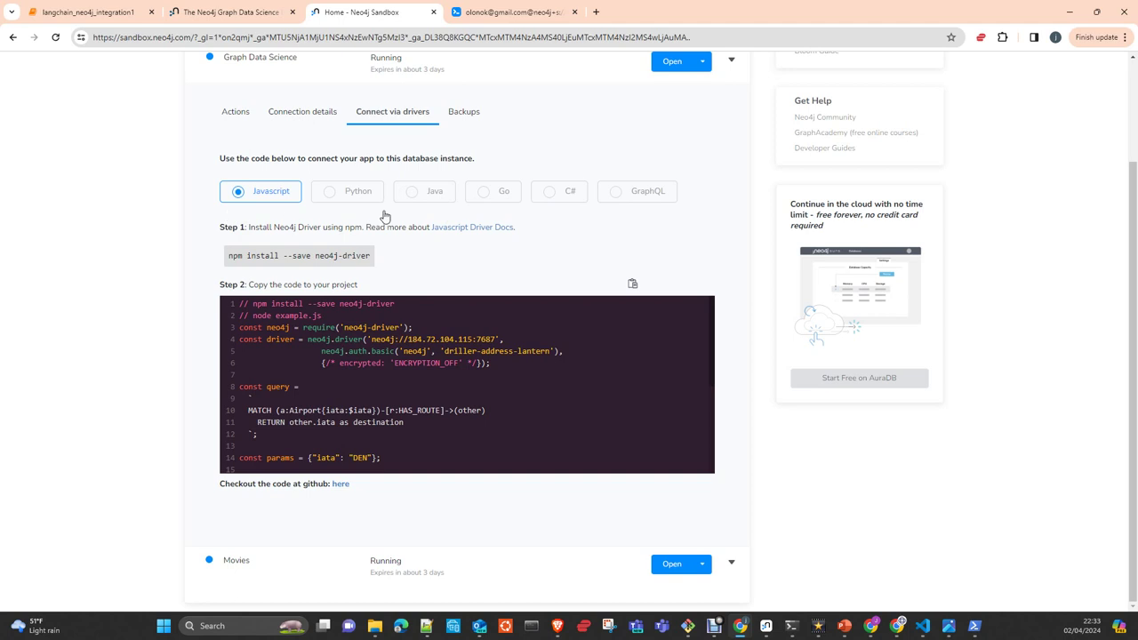
# Read through the Python driver install command and connection code for the Graph Data Science project, and check its backups.
pyautogui.moveTo(256, 256)
pyautogui.click(339, 199)
pyautogui.scroll(-3, 404, 386)
pyautogui.scroll(3, 405, 387)
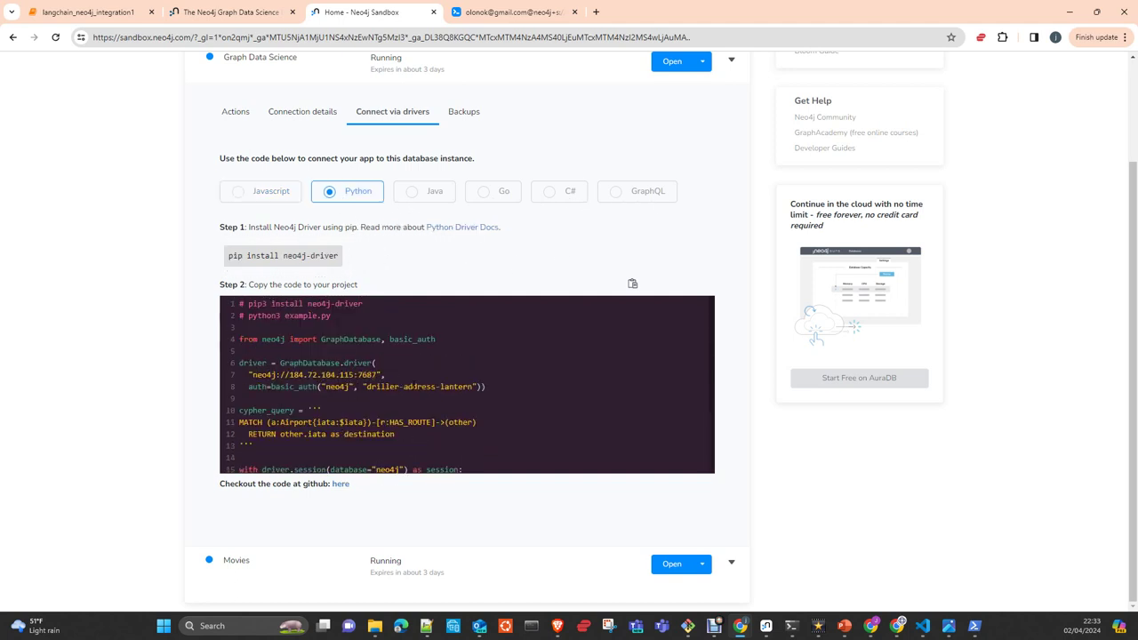
pyautogui.moveTo(229, 268)
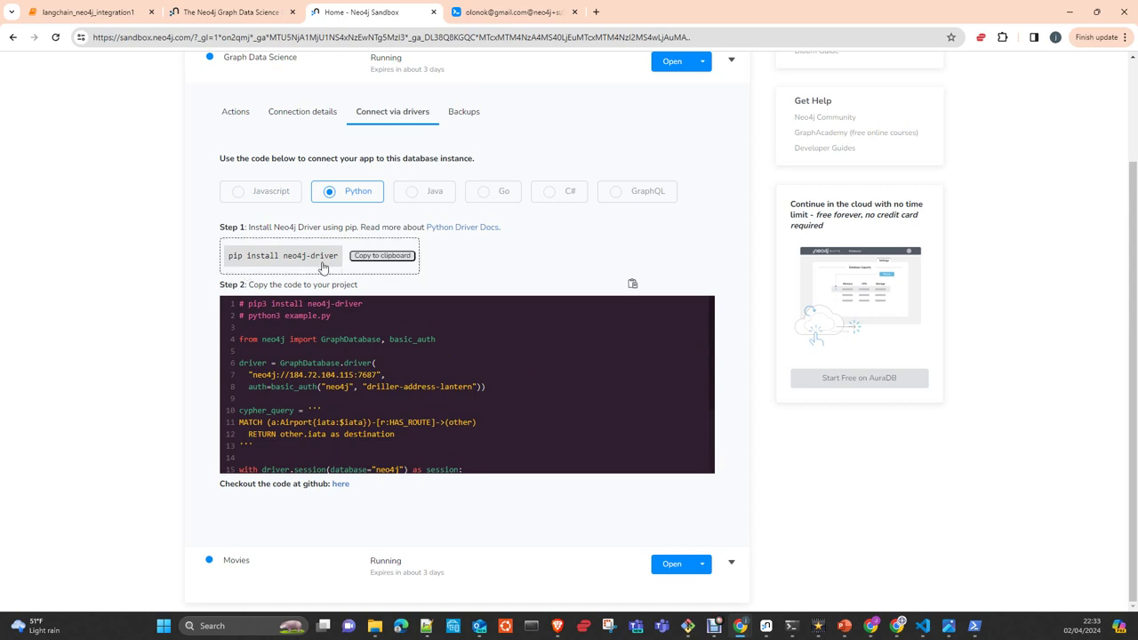
pyautogui.scroll(-3, 275, 387)
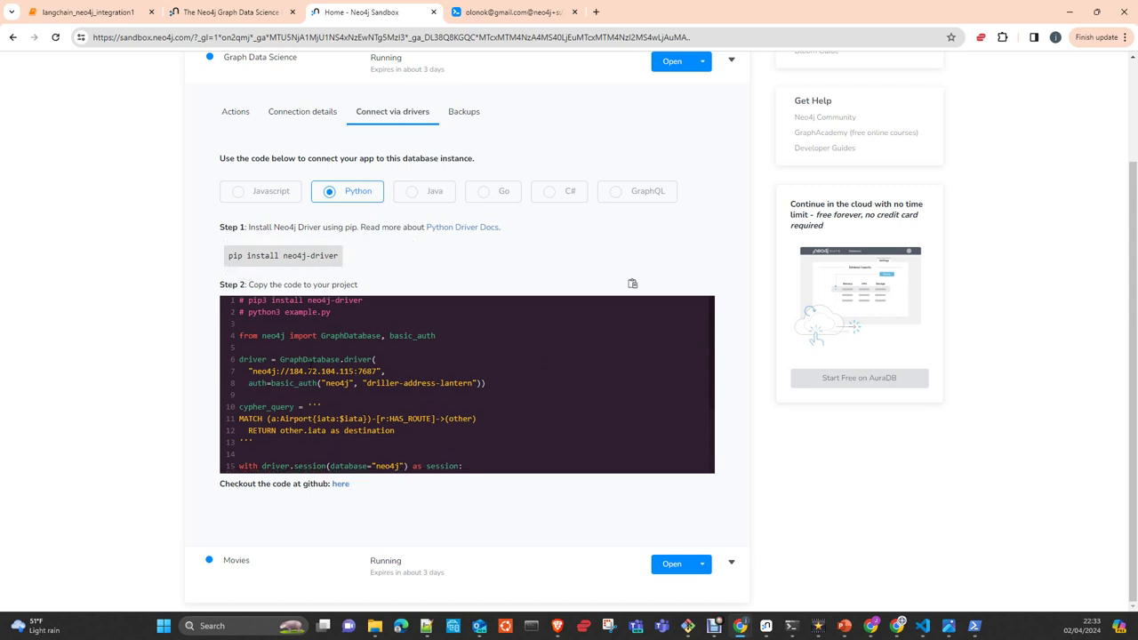
pyautogui.scroll(3, 275, 387)
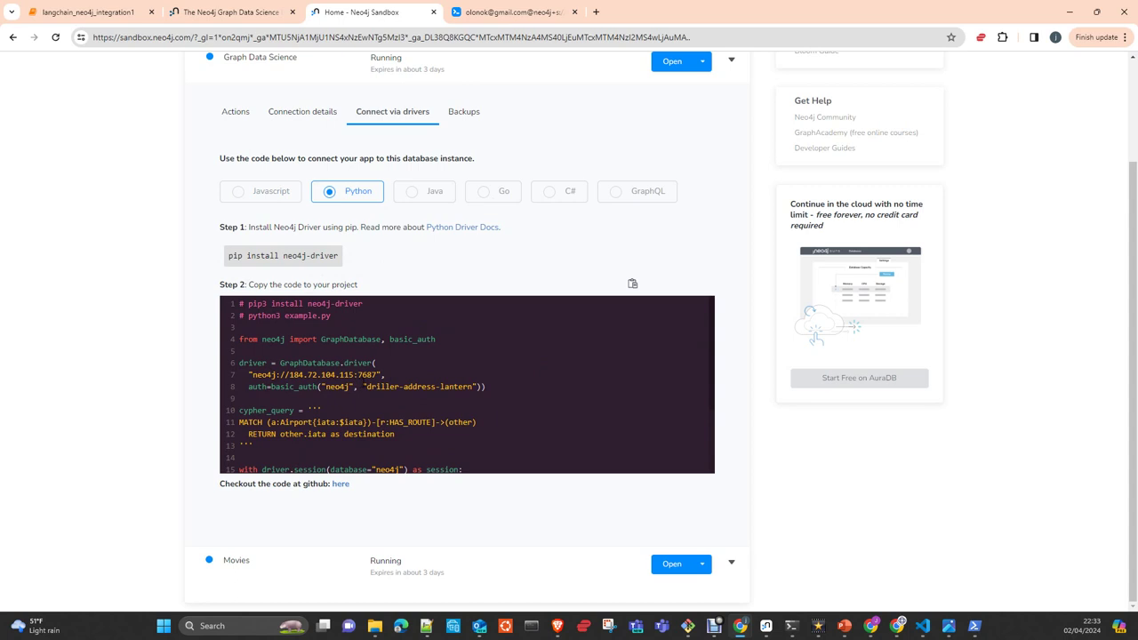
pyautogui.scroll(-3, 467, 384)
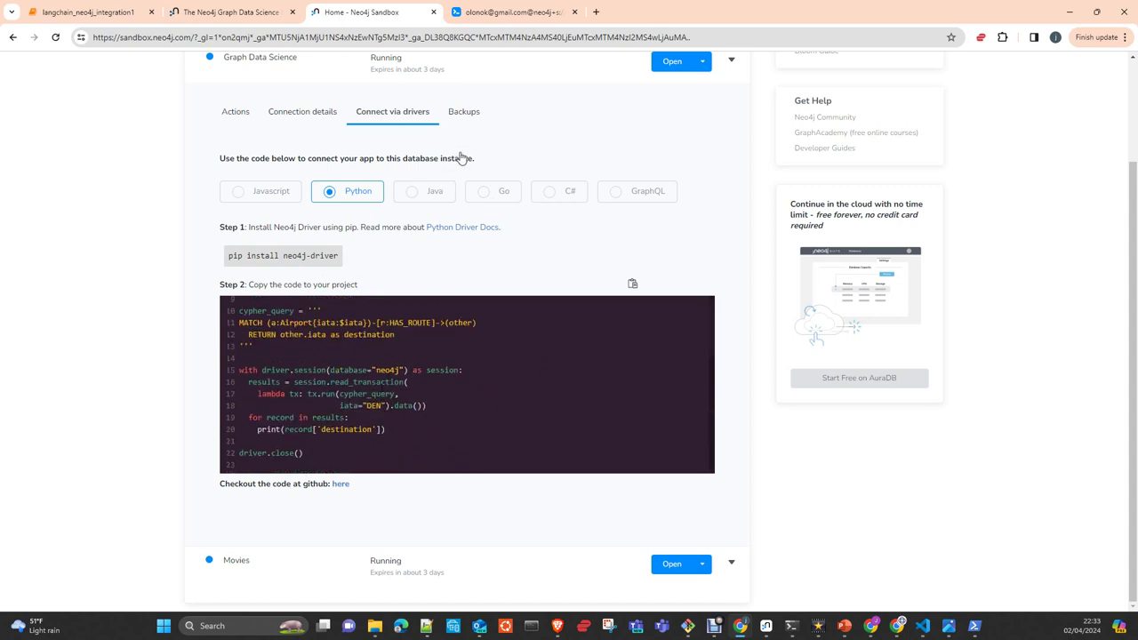
pyautogui.click(462, 119)
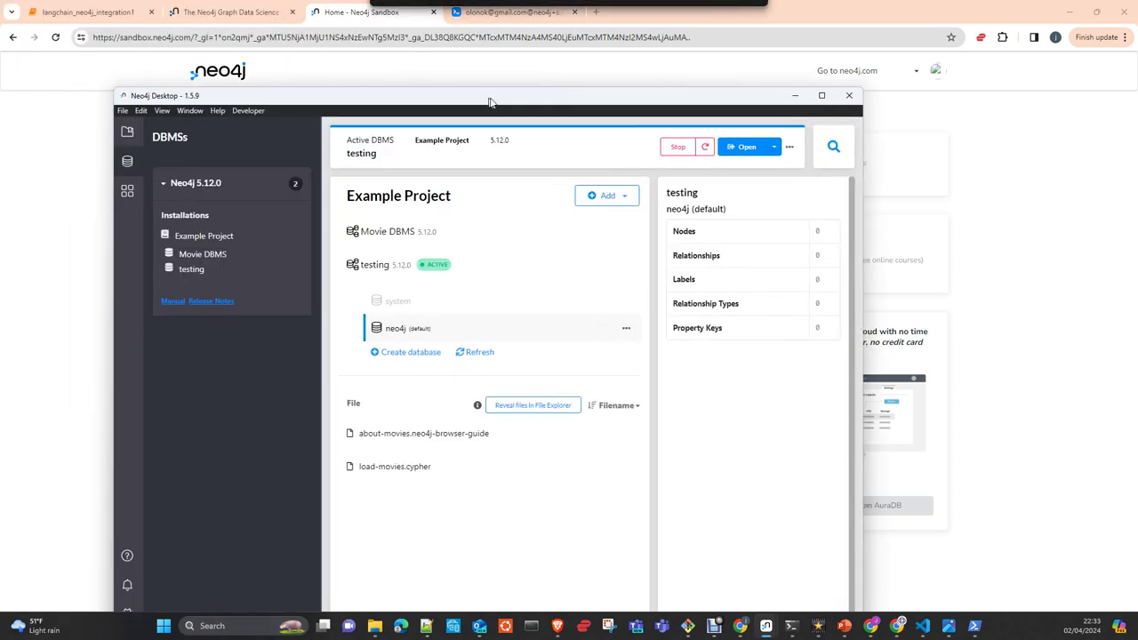
# In the Neo4j Desktop window, maximize the view and look at what can be added to Example Project.
pyautogui.click(823, 96)
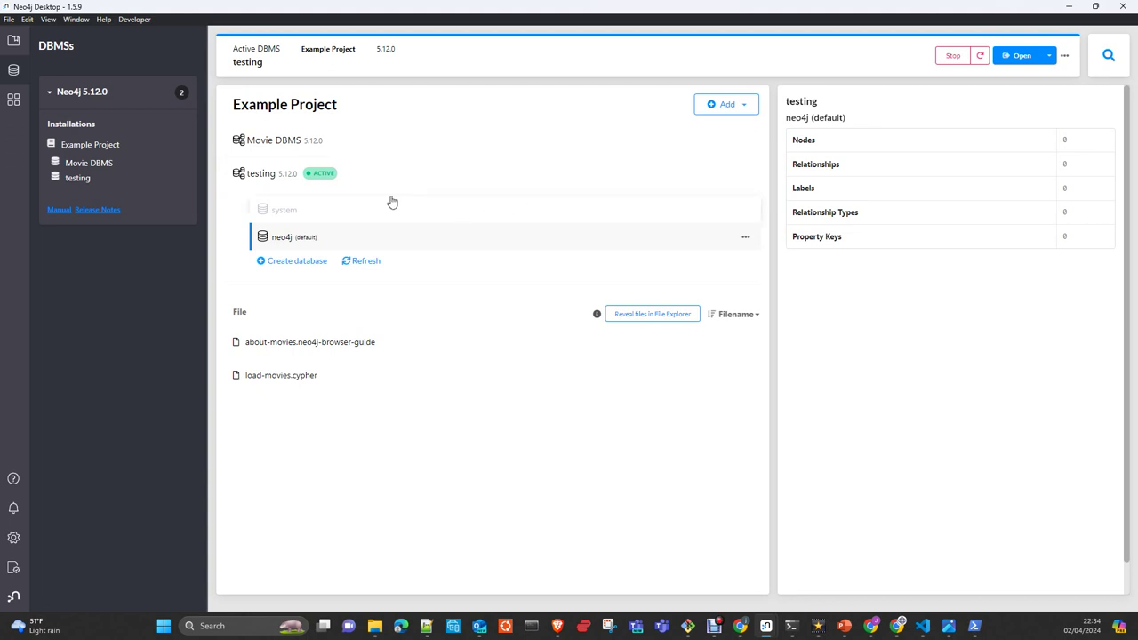
pyautogui.click(742, 106)
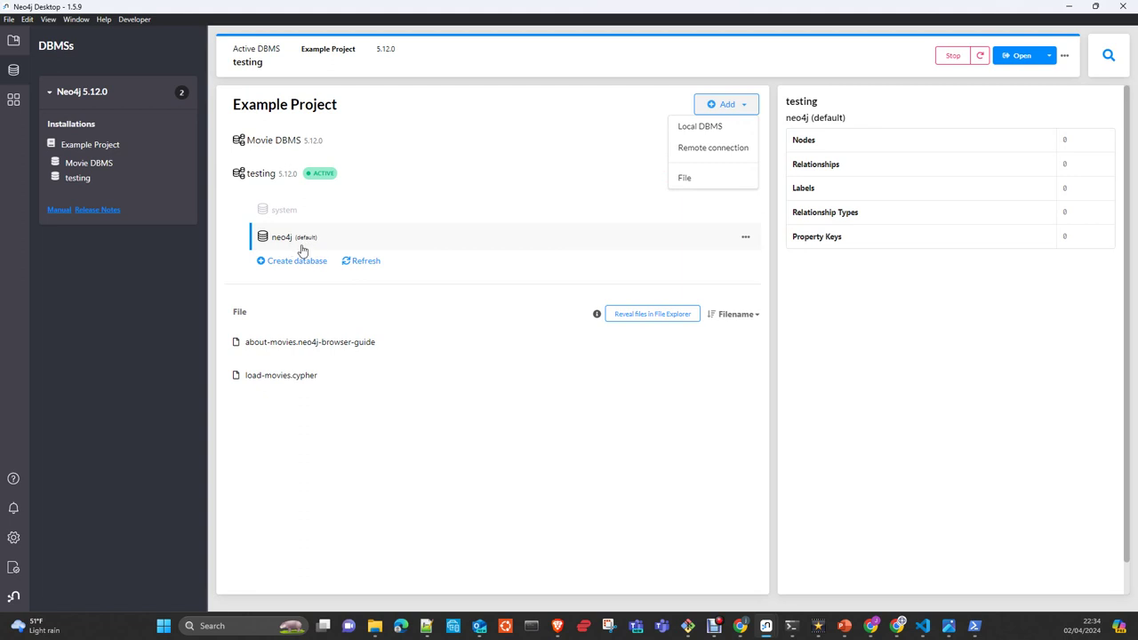
pyautogui.click(465, 246)
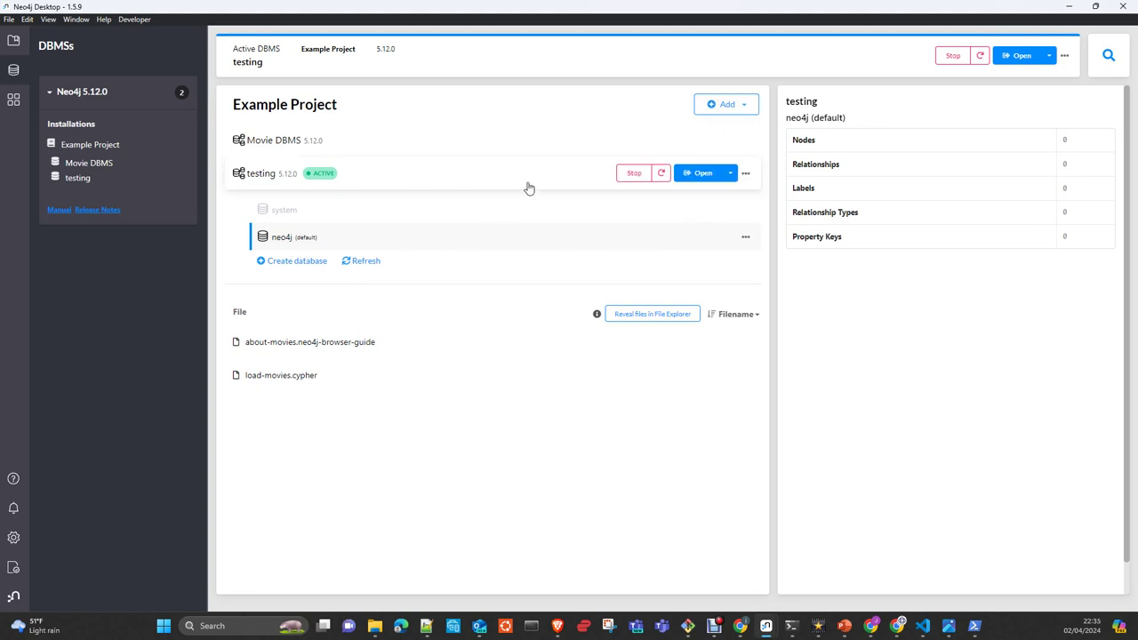
# Select the testing DBMS and examine the details of its APOC and Graph Data Science Library plugins.
pyautogui.click(526, 188)
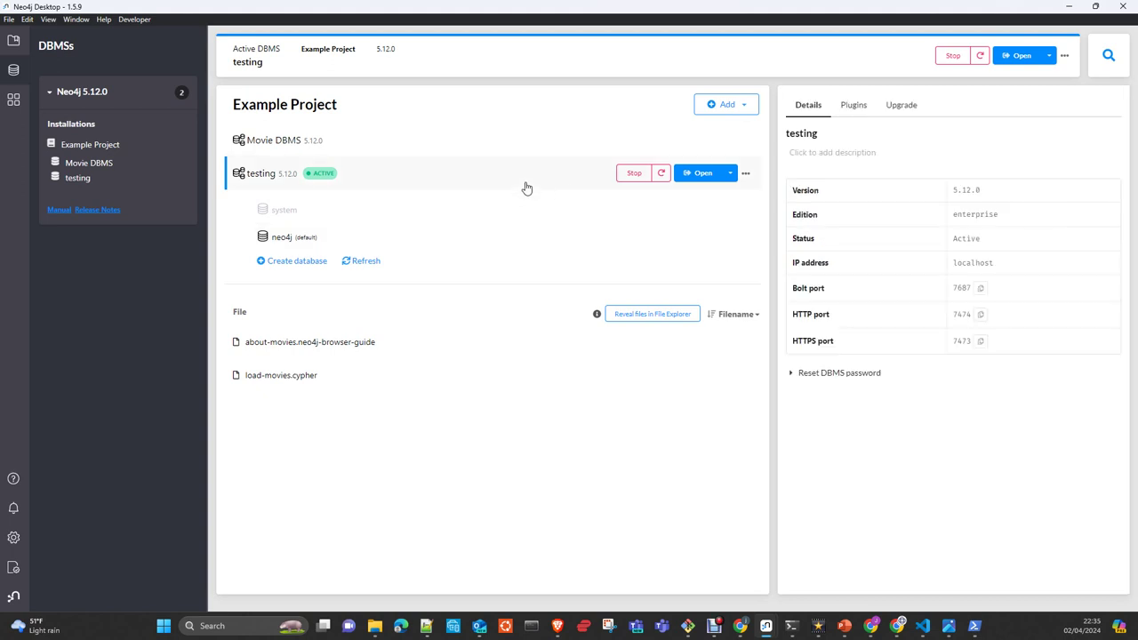
pyautogui.click(854, 106)
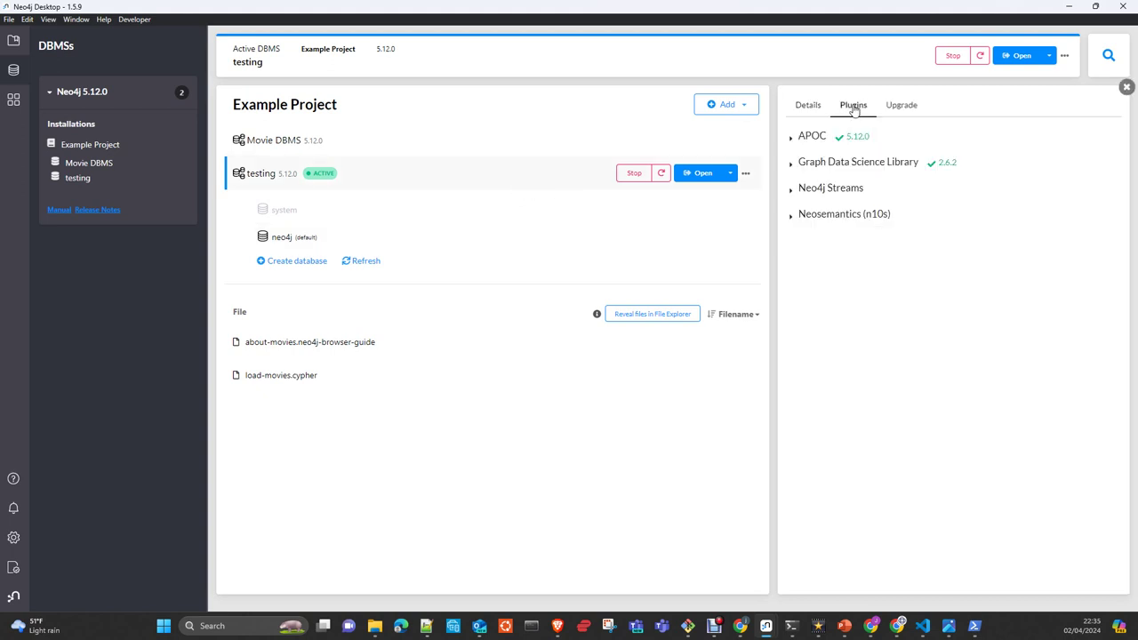
pyautogui.click(791, 138)
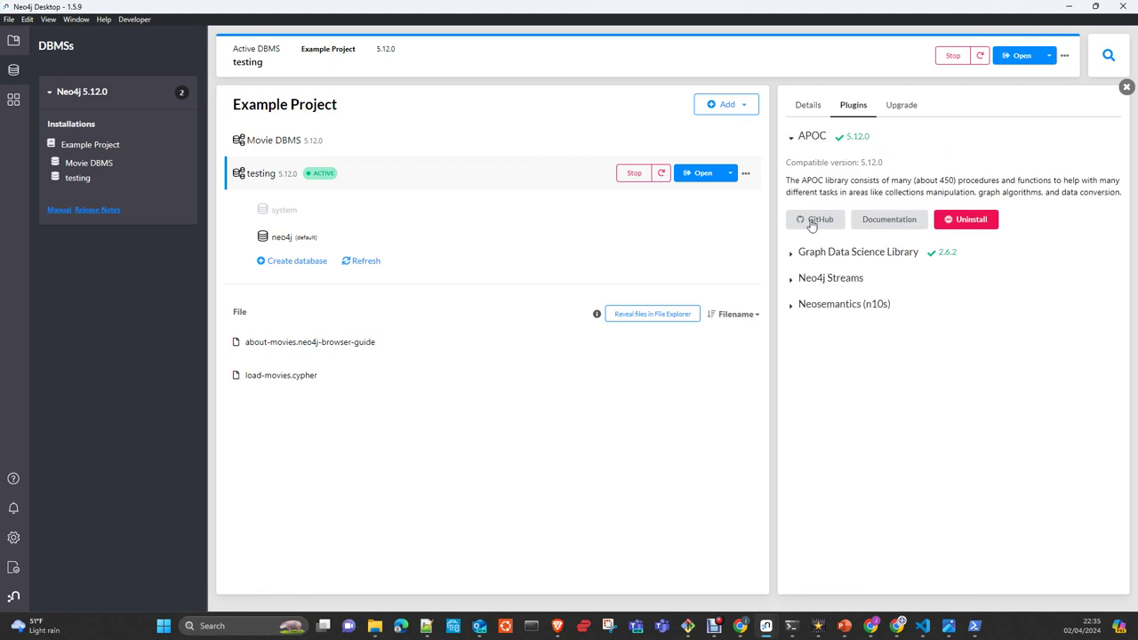
pyautogui.click(792, 254)
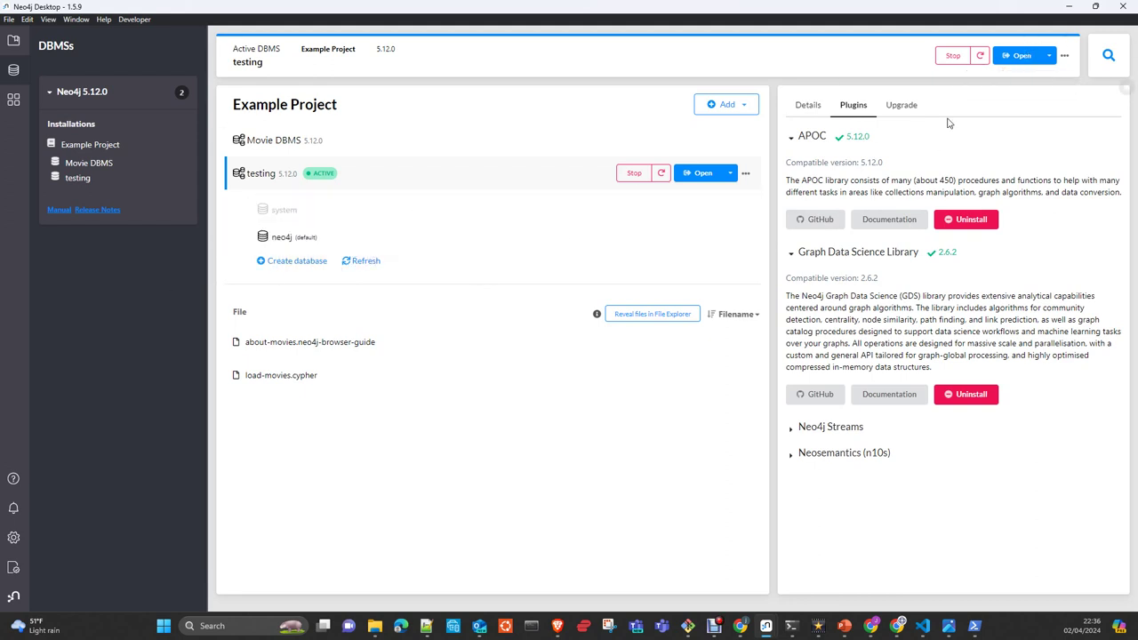
# Open the active testing DBMS in Neo4j Browser, and enlarge the query editor and the window.
pyautogui.rightClick(909, 123)
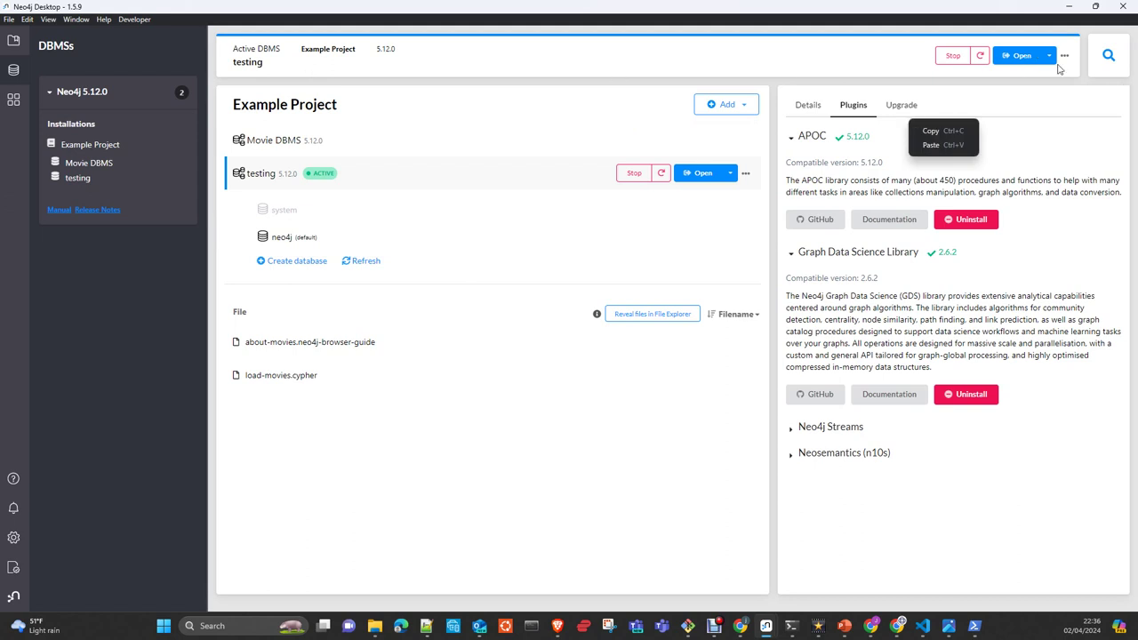
pyautogui.click(1031, 59)
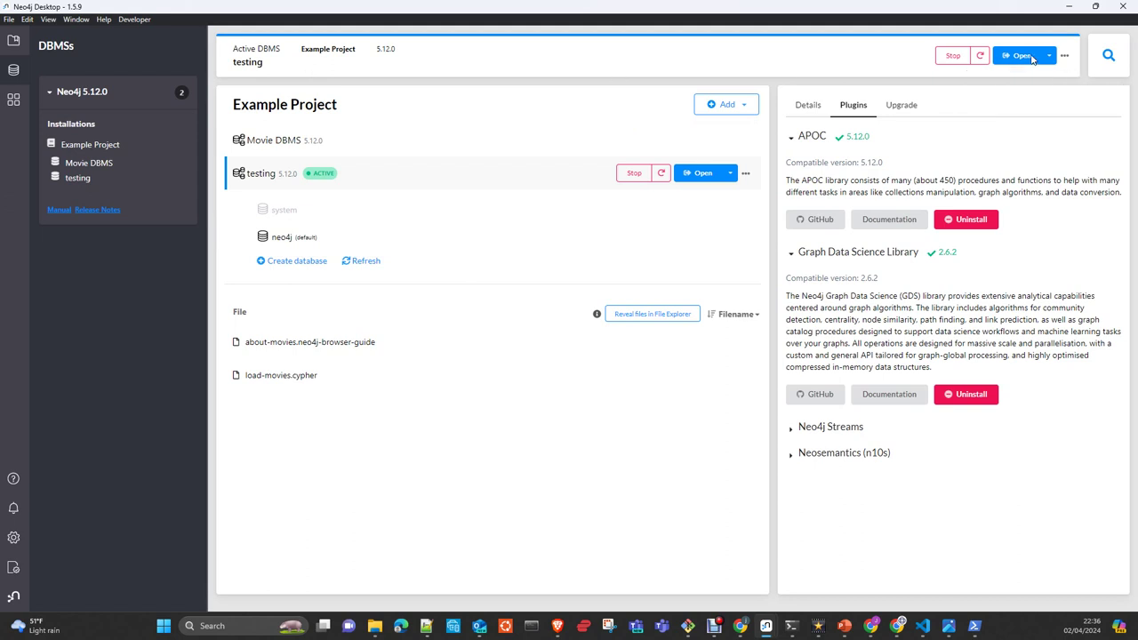
pyautogui.click(1031, 58)
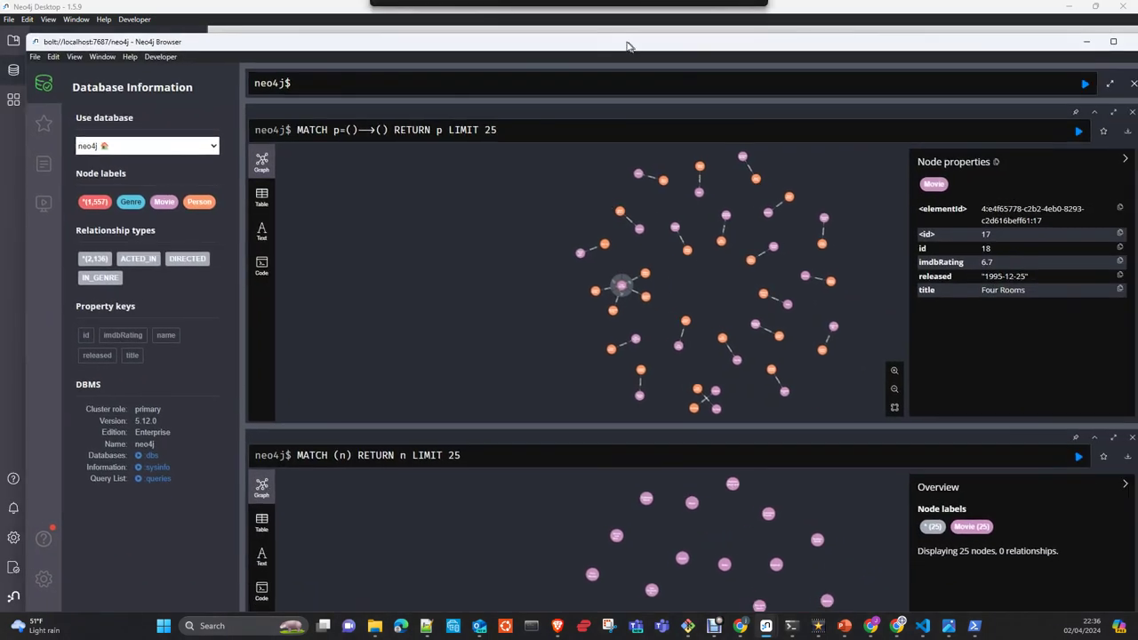
pyautogui.click(1104, 83)
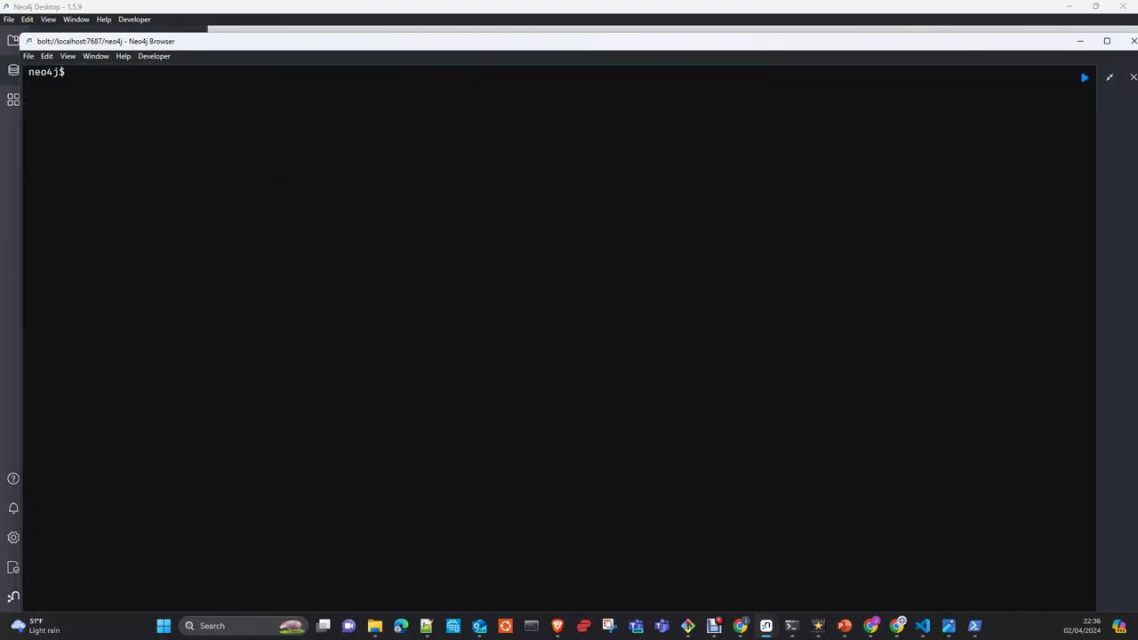
pyautogui.click(1108, 42)
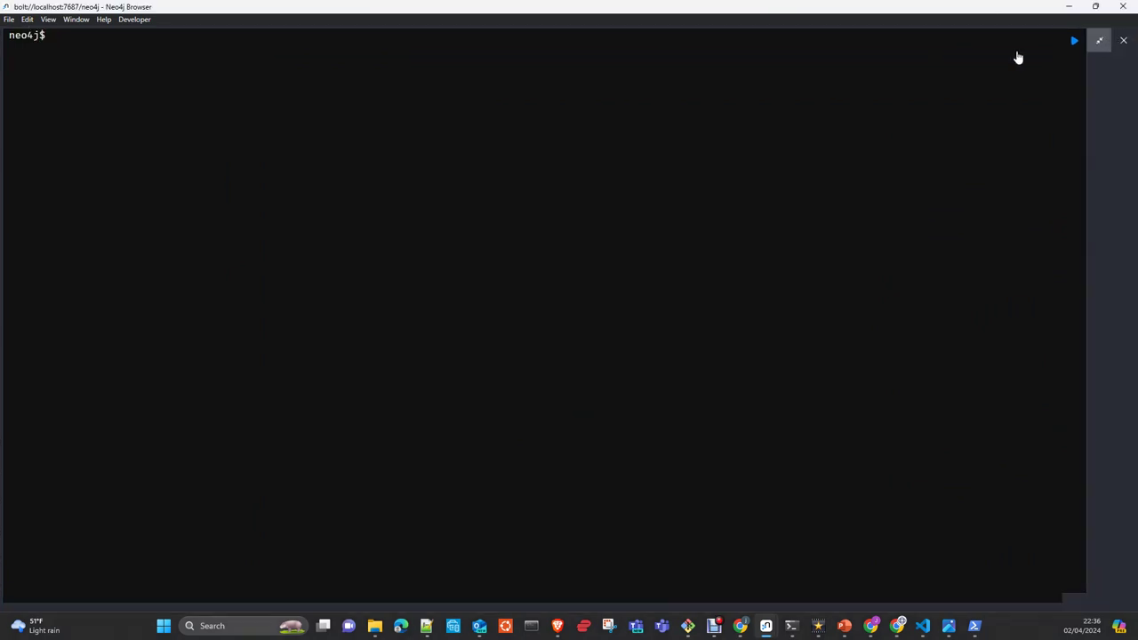
pyautogui.click(1123, 41)
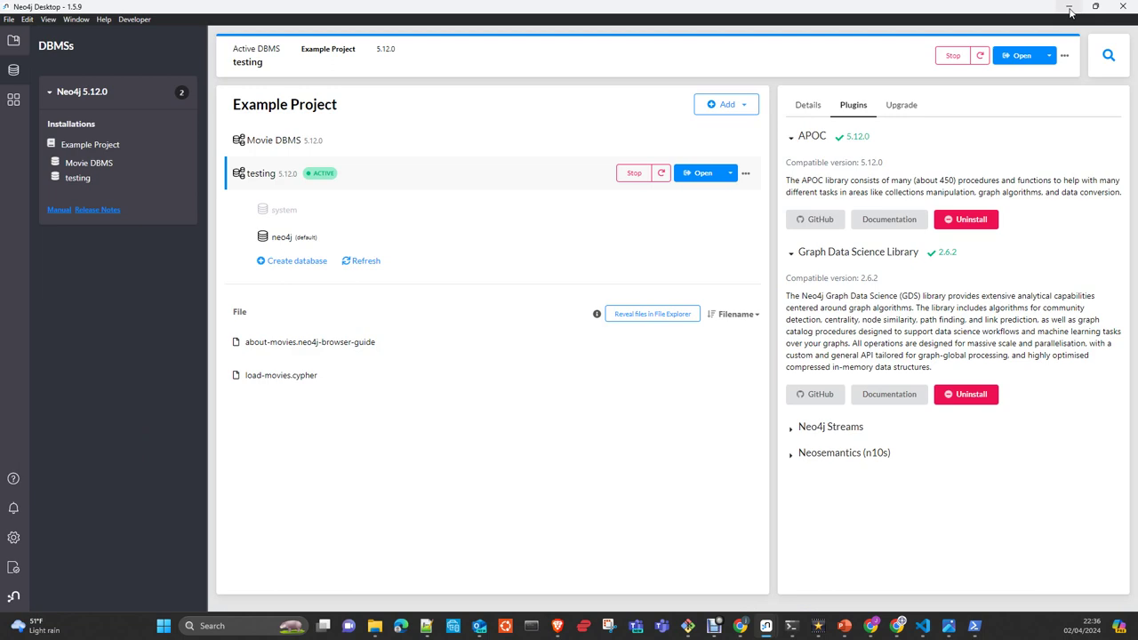
# Switch to the sandbox's Neo4j Browser in Chrome and review the stored query results for airports, cities, regions and continents.
pyautogui.click(1071, 7)
pyautogui.click(521, 12)
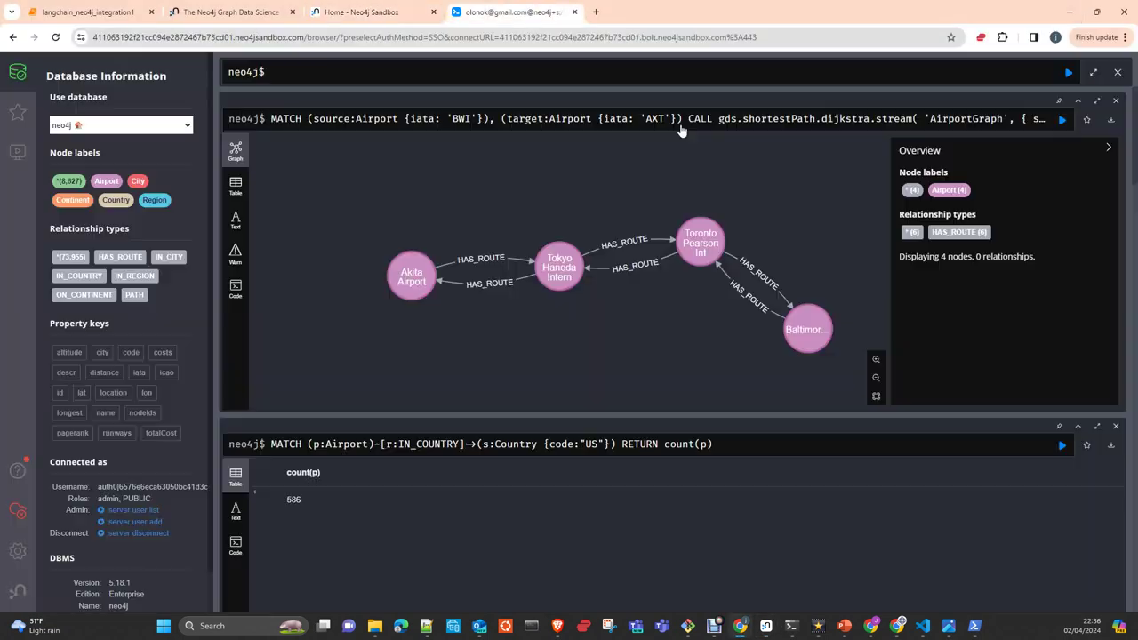
pyautogui.scroll(-3, 400, 571)
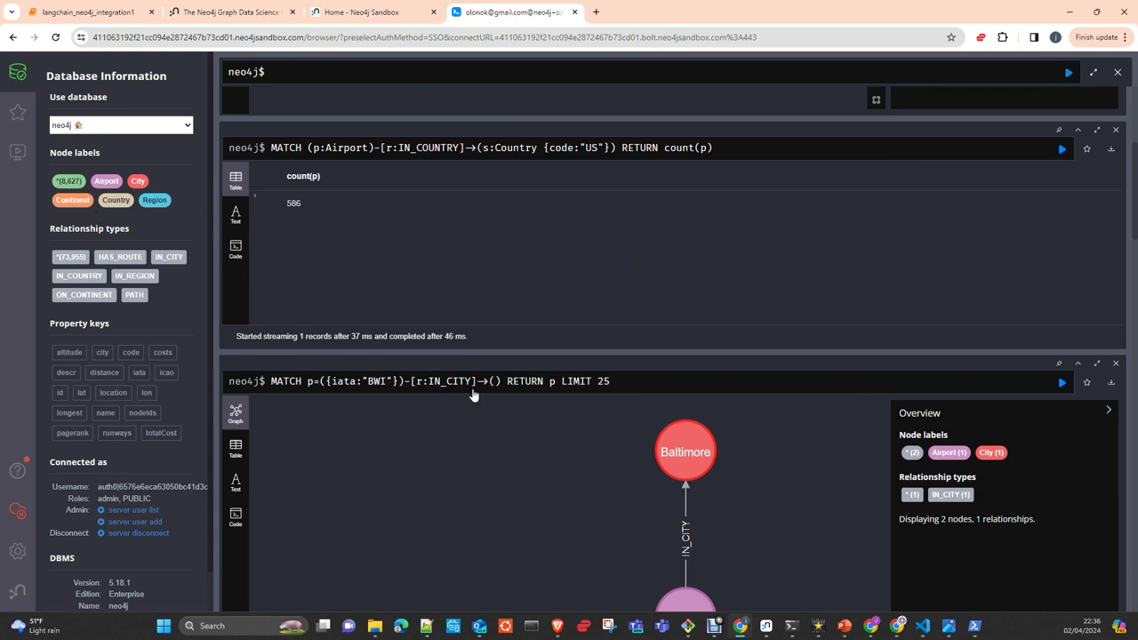
pyautogui.scroll(-3, 369, 447)
pyautogui.scroll(-9, 222, 441)
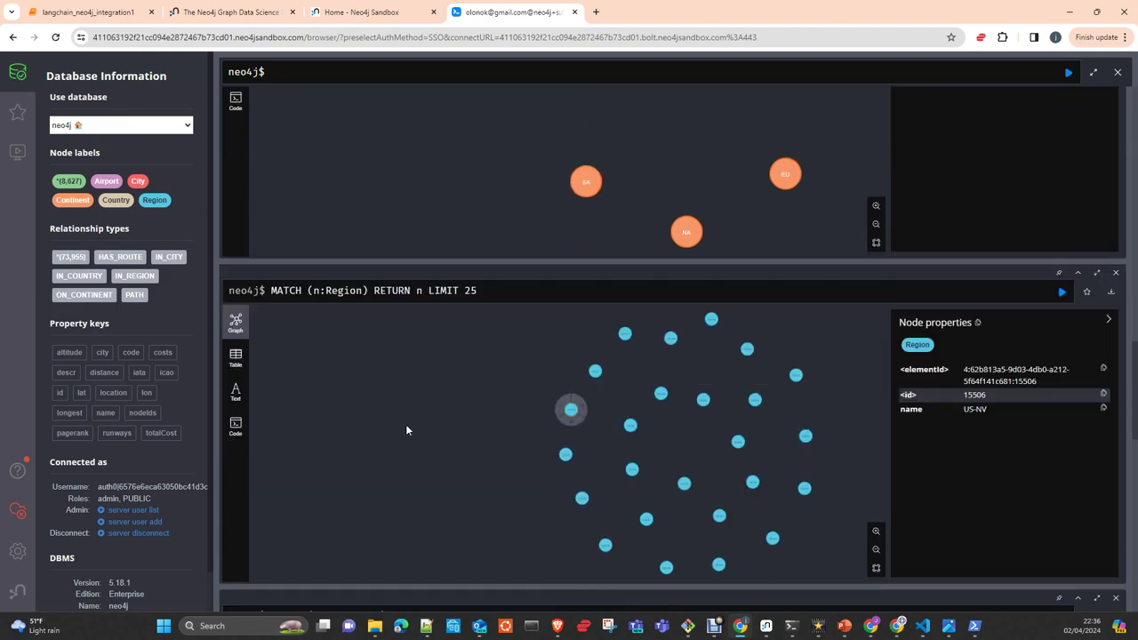
pyautogui.scroll(-8, 222, 486)
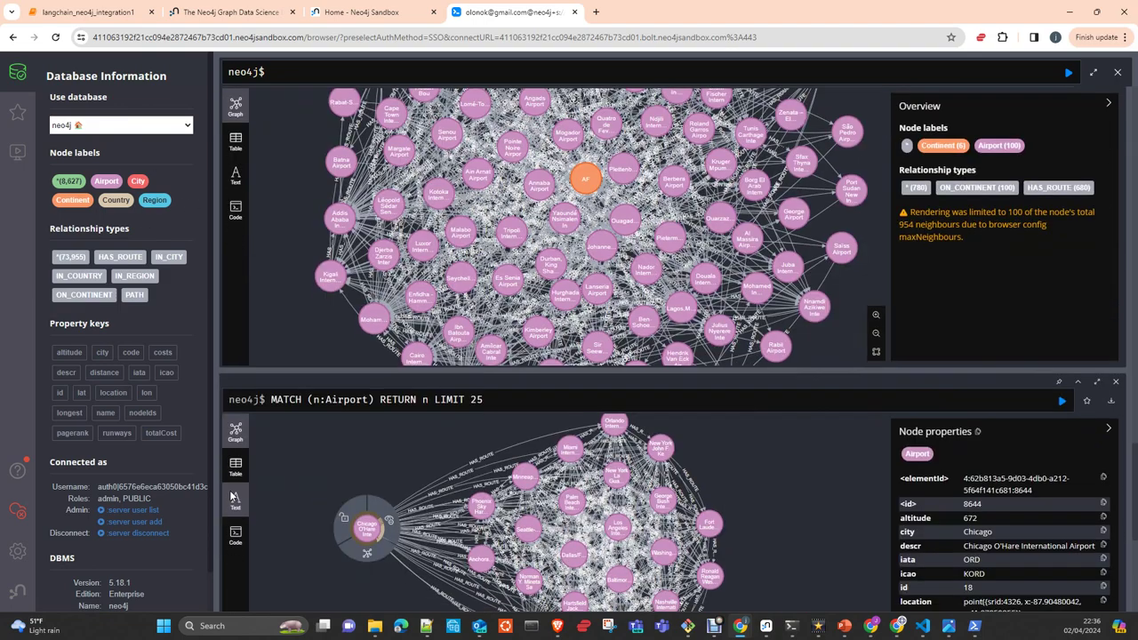
pyautogui.scroll(-2, 428, 484)
pyautogui.scroll(3, 428, 483)
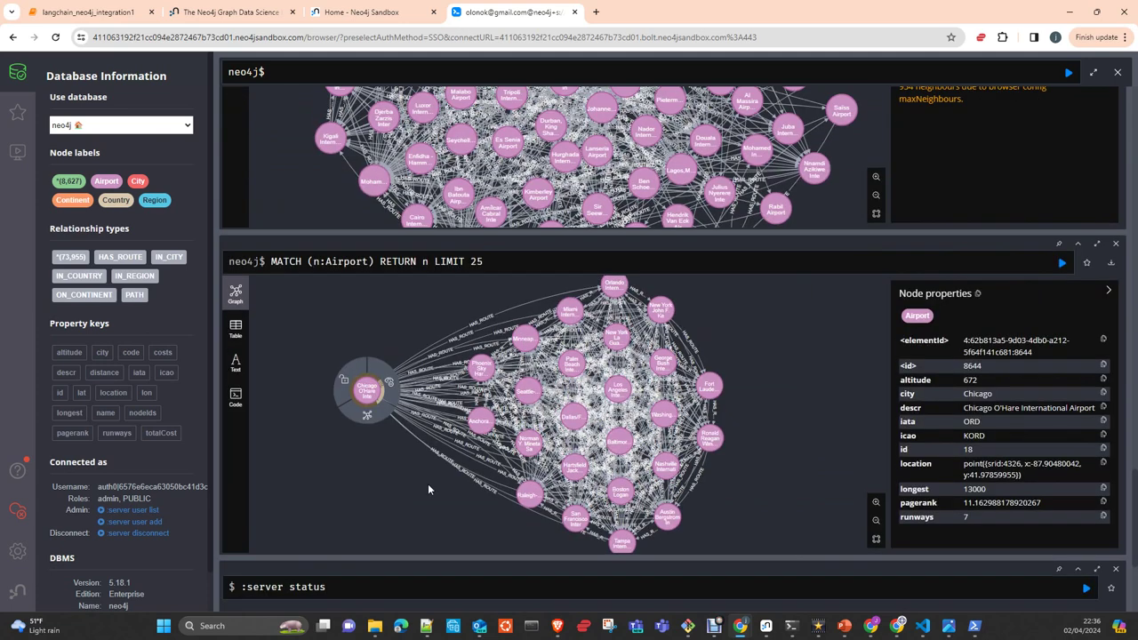